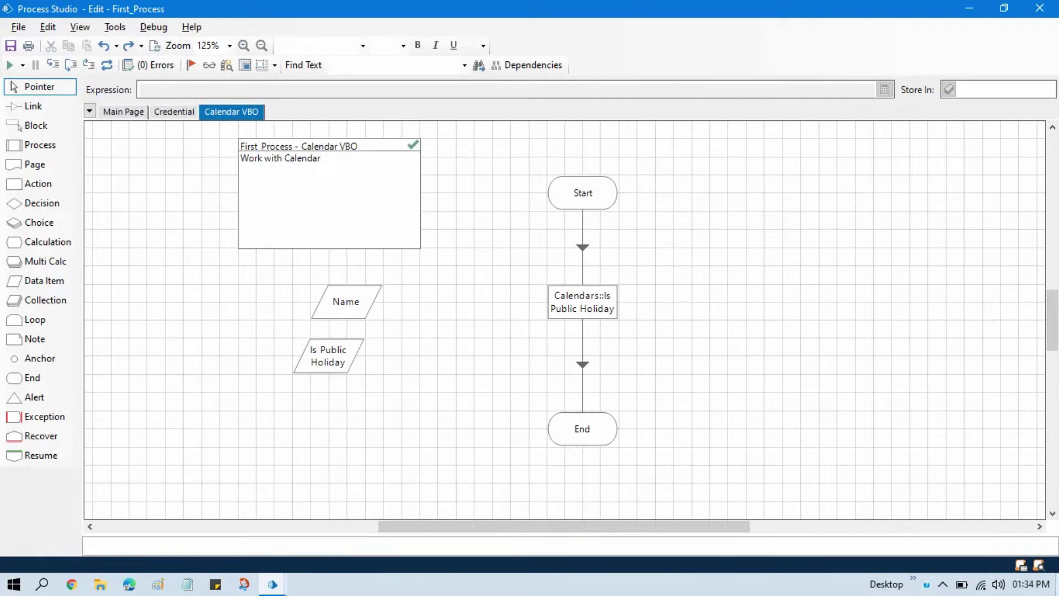
Check today's date on the system calendar, then delete the Calendars::Is Public Holiday action stage
{"action": "left_click", "coordinate": [1031, 584]}
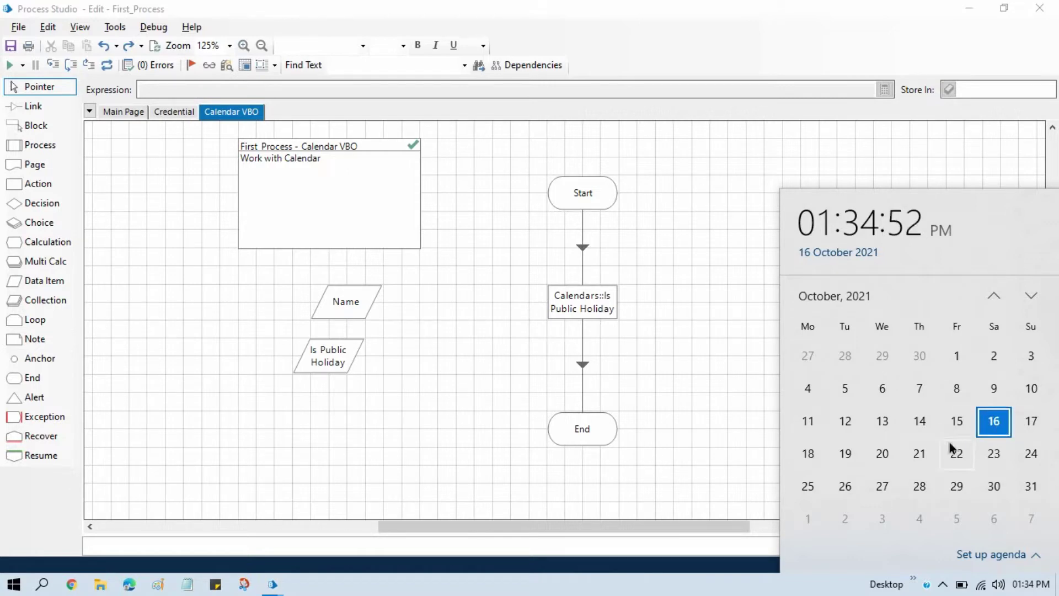
{"action": "left_click", "coordinate": [674, 341]}
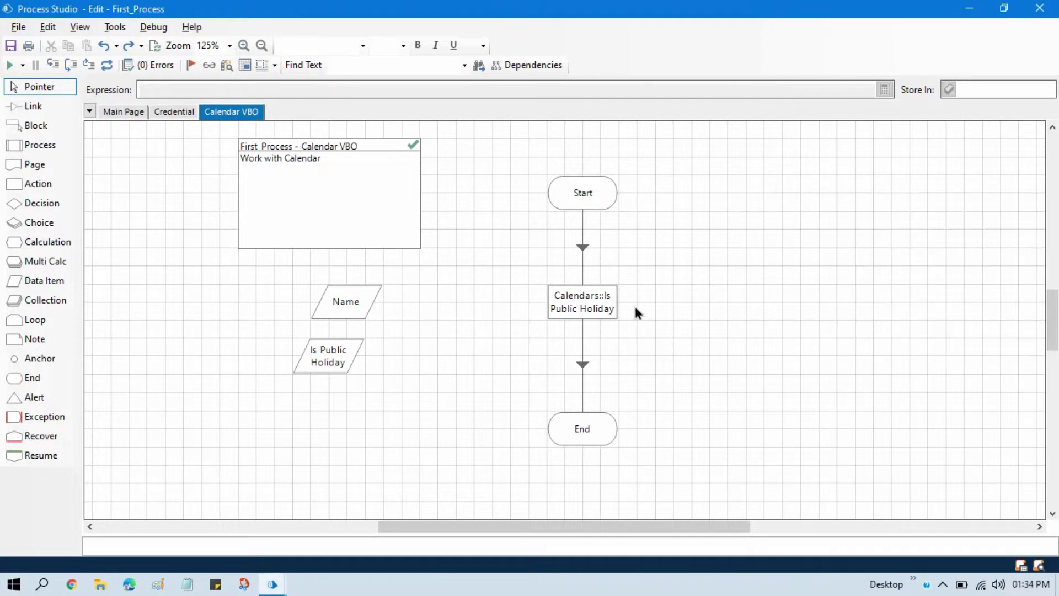
{"action": "mouse_move", "coordinate": [595, 305]}
{"action": "left_mouse_down"}
{"action": "mouse_move", "coordinate": [300, 339]}
{"action": "mouse_move", "coordinate": [571, 341]}
{"action": "left_mouse_up"}
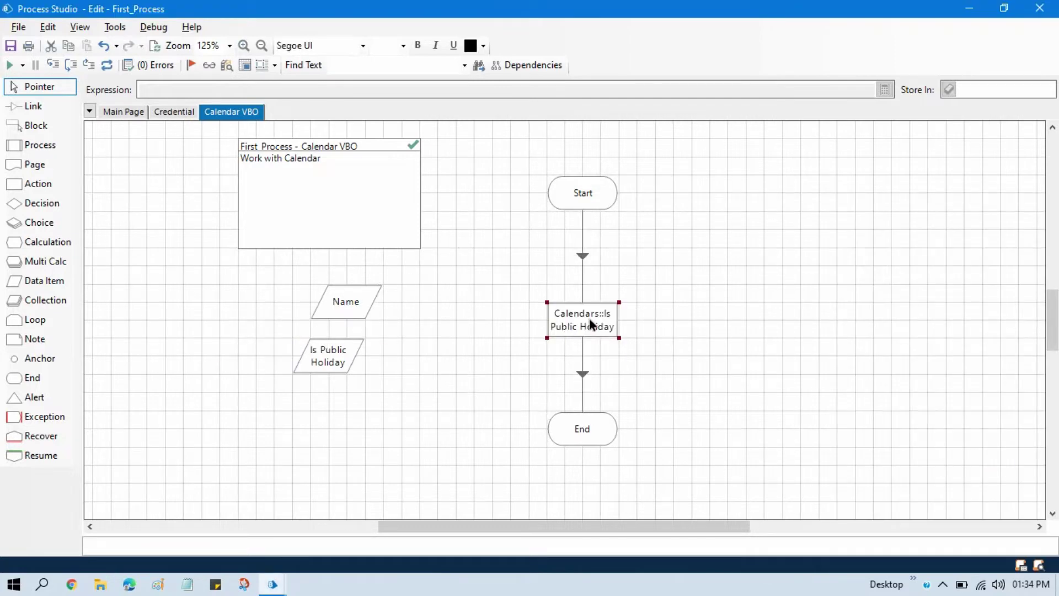
{"action": "key", "text": "Delete"}
Delete the Name and Is Public Holiday data items and place a new action stage between Start and End
{"action": "left_click_drag", "start_coordinate": [294, 288], "coordinate": [376, 382]}
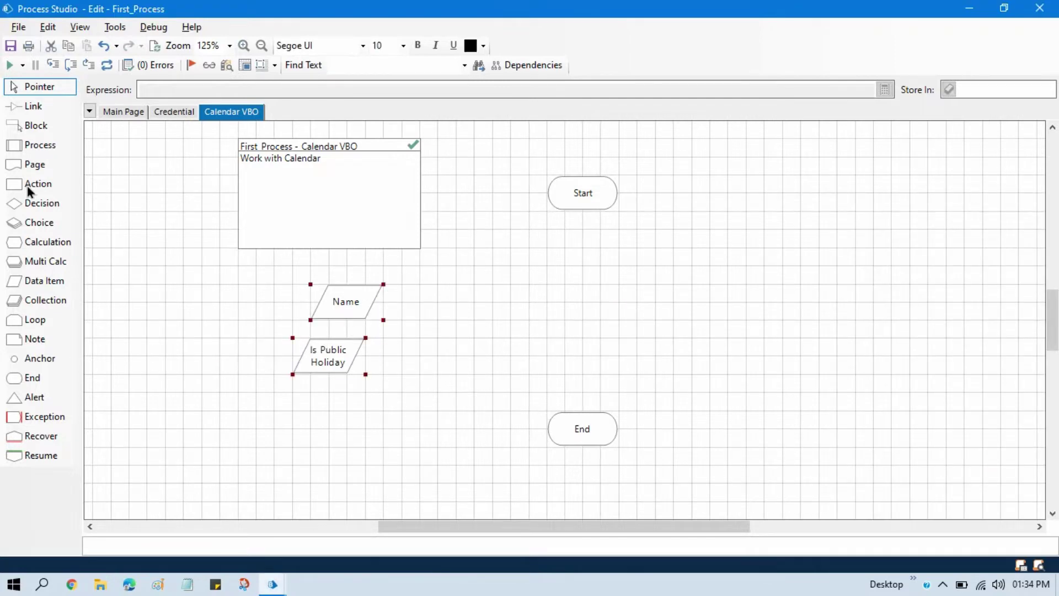
{"action": "key", "text": "Delete"}
{"action": "left_click_drag", "start_coordinate": [39, 187], "coordinate": [588, 300]}
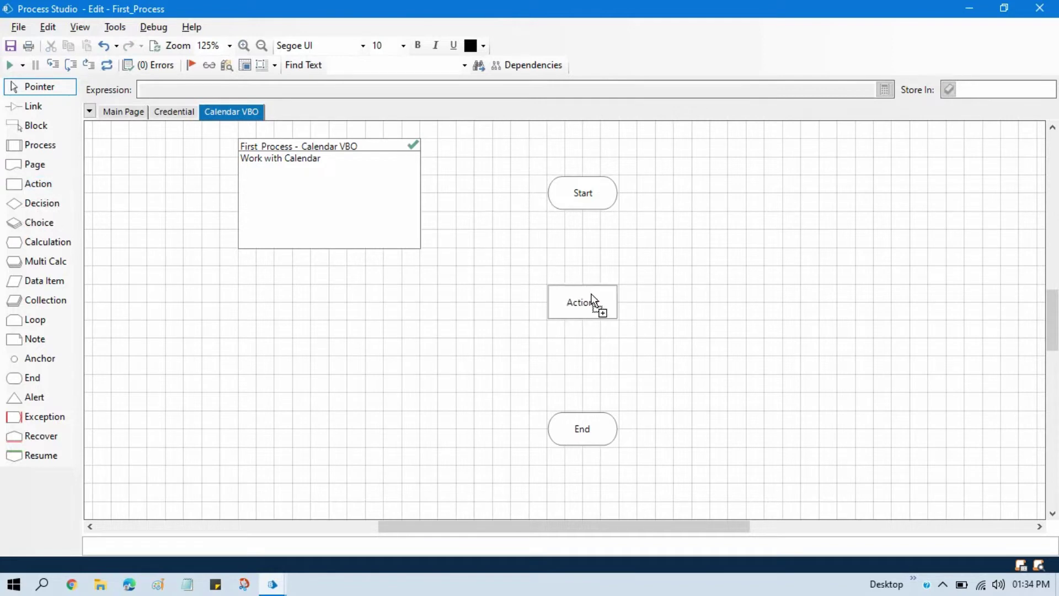
Set the new stage to Calendars::Is Weekend and edit its Calendar Name and Date inputs
{"action": "double_click", "coordinate": [589, 300]}
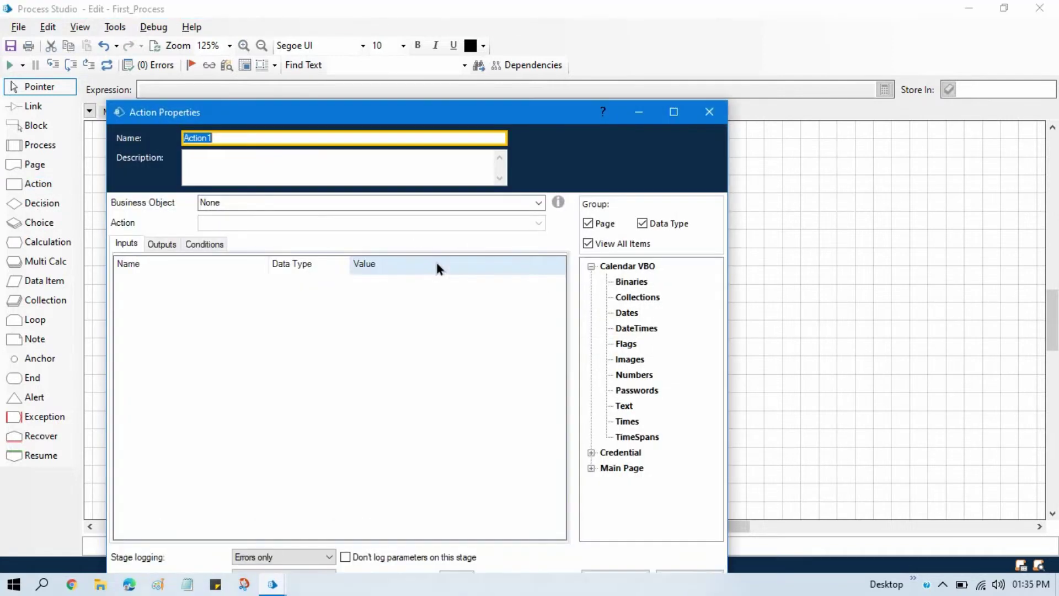
{"action": "left_click", "coordinate": [538, 203]}
{"action": "left_click", "coordinate": [273, 322]}
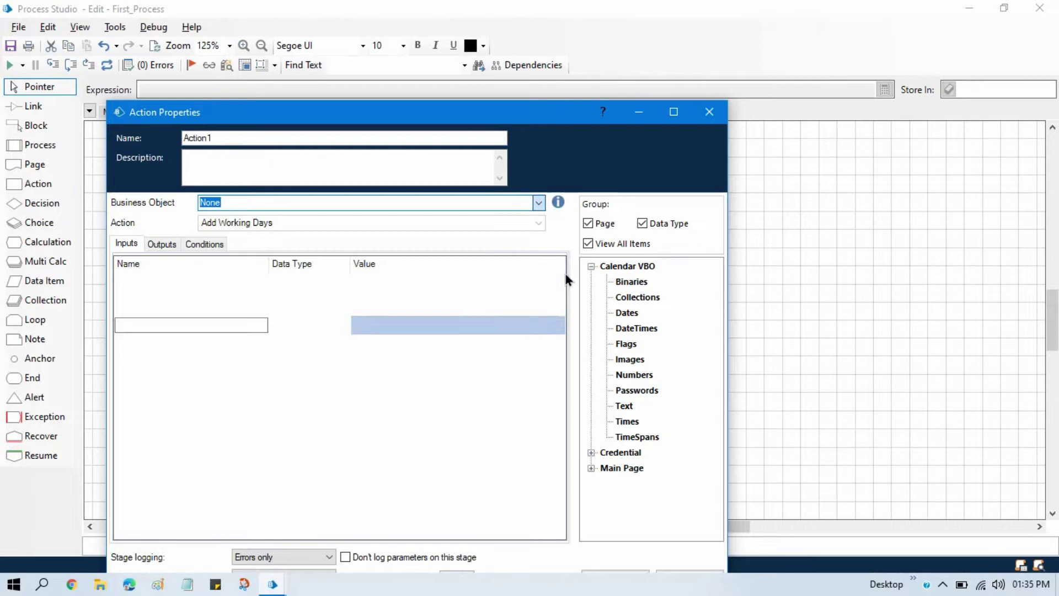
{"action": "left_click", "coordinate": [538, 223]}
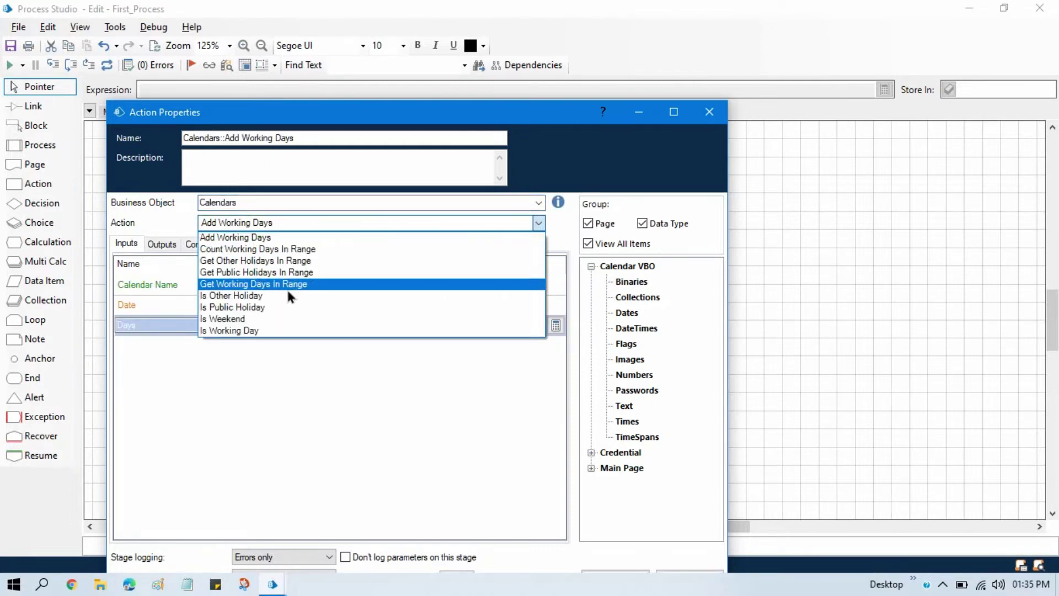
{"action": "left_click", "coordinate": [246, 320]}
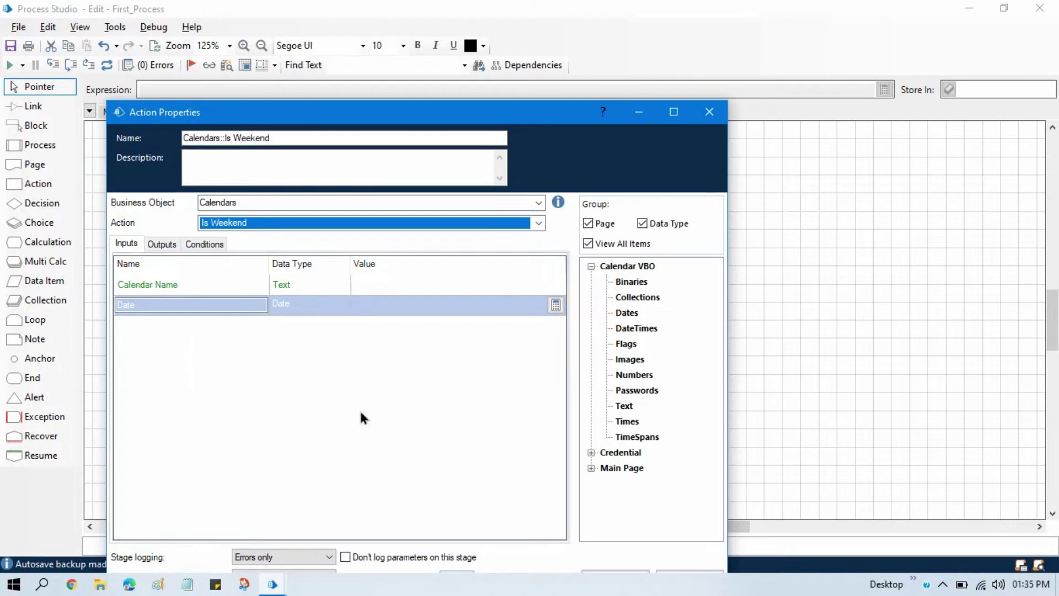
{"action": "left_click", "coordinate": [282, 308]}
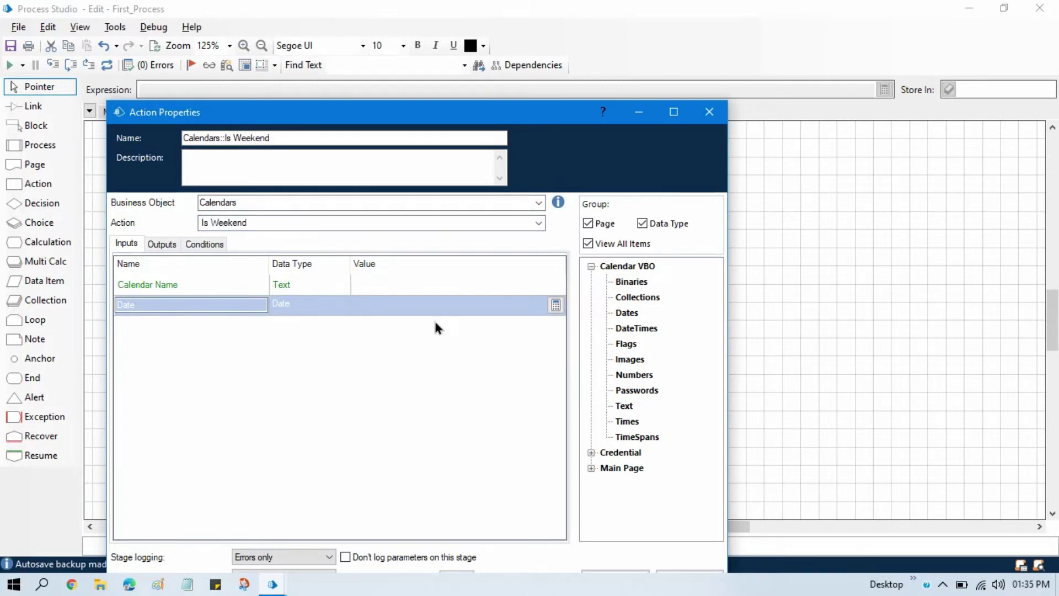
{"action": "left_click", "coordinate": [356, 286]}
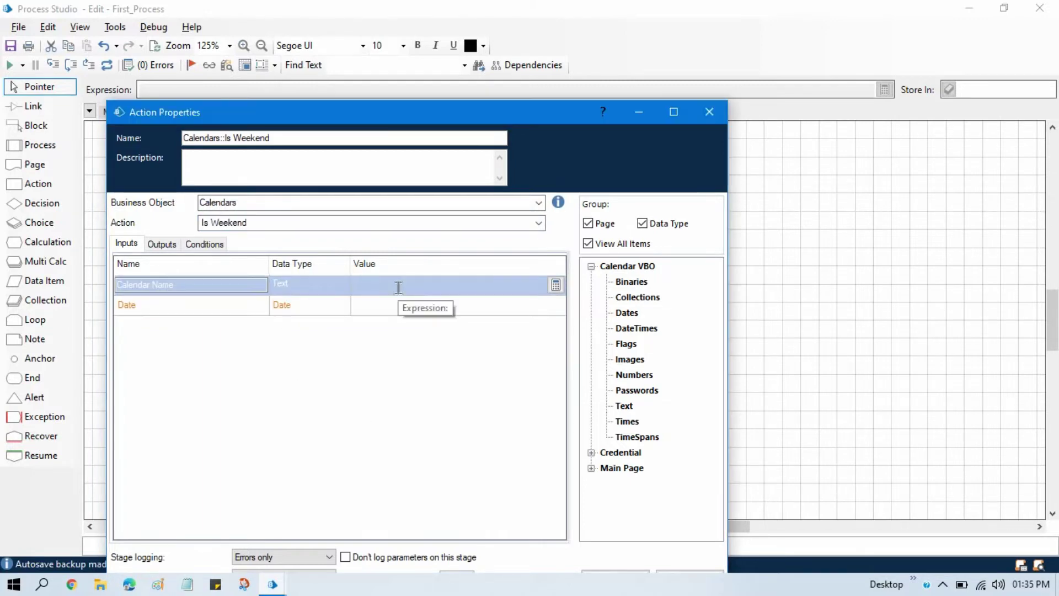
{"action": "type", "text": "\""}
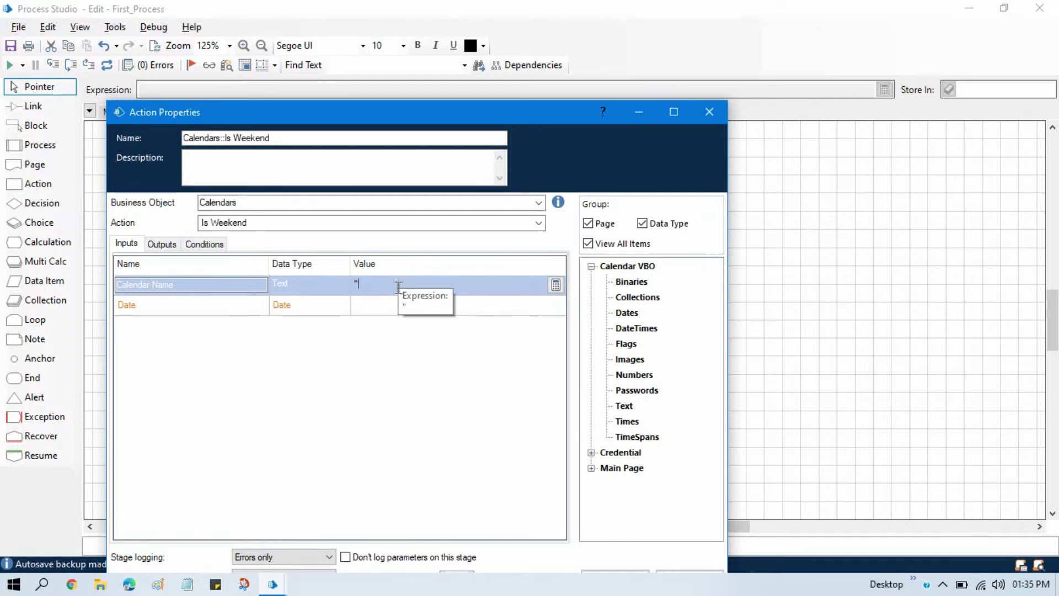
{"action": "type", "text": "USA "}
{"action": "type", "text": "Calendar"}
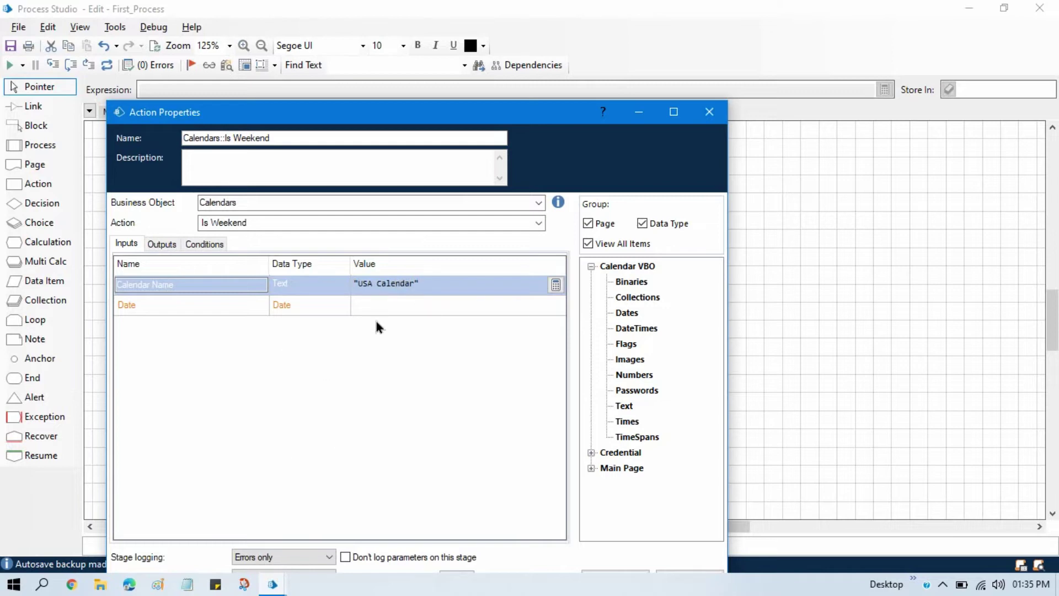
{"action": "left_click", "coordinate": [385, 305]}
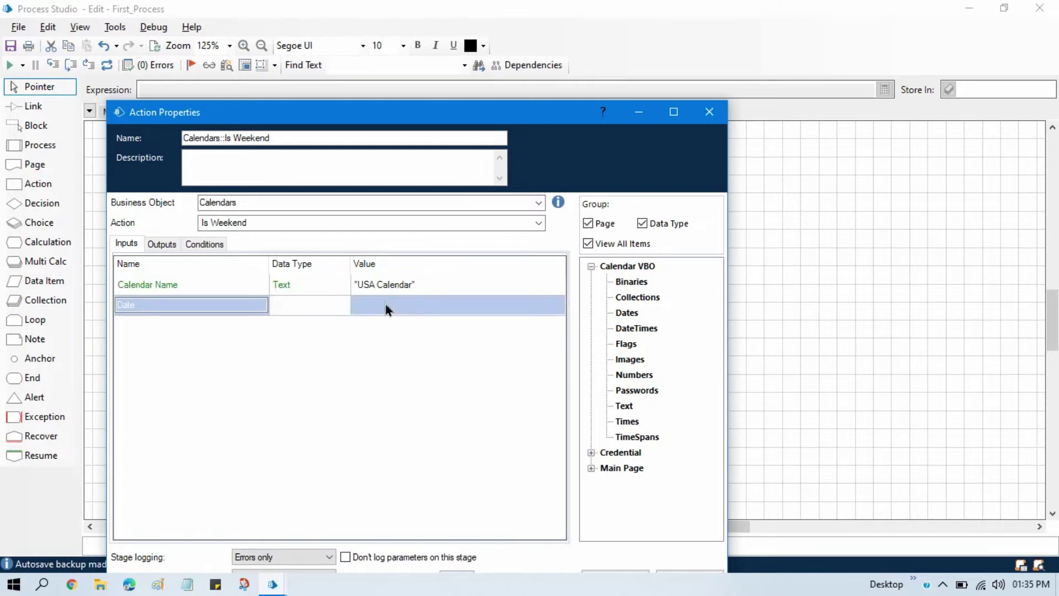
{"action": "type", "text": "Today"}
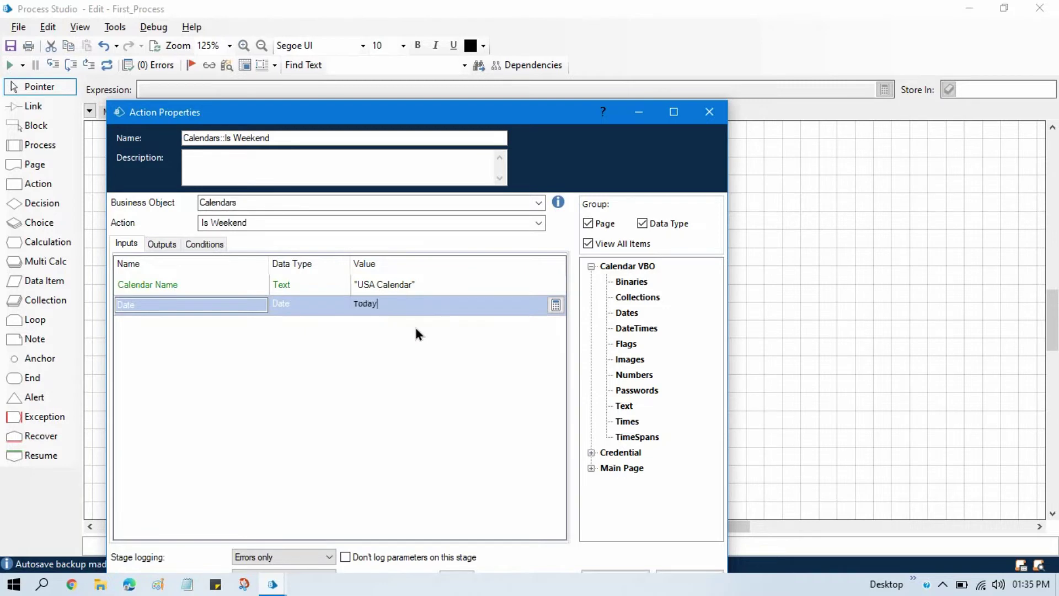
{"action": "type", "text": "()"}
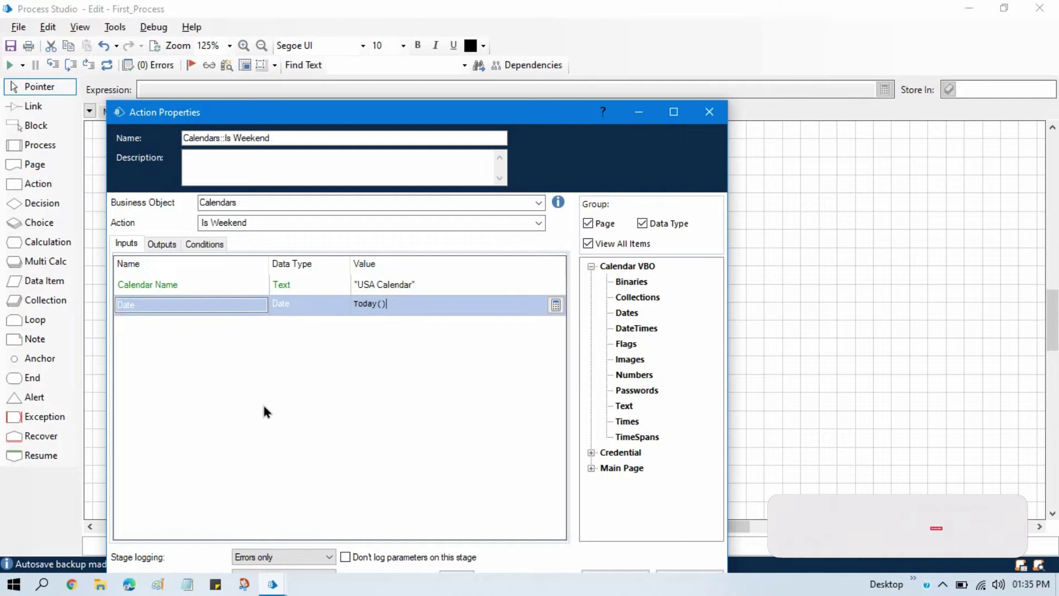
Store the action's output in a new Is Weekend flag and confirm the settings
{"action": "left_click", "coordinate": [170, 243]}
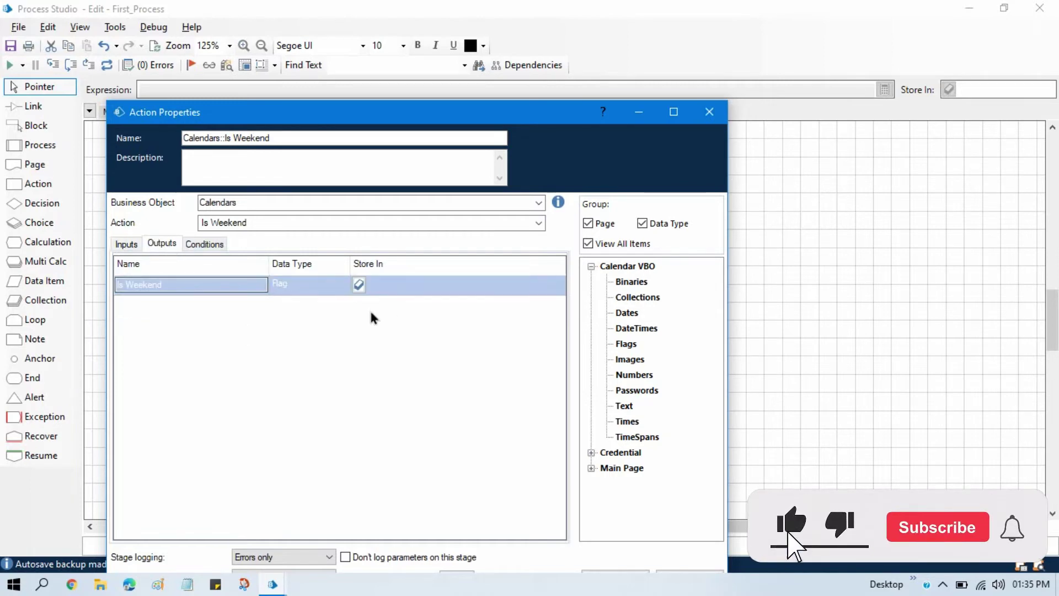
{"action": "left_click", "coordinate": [358, 283]}
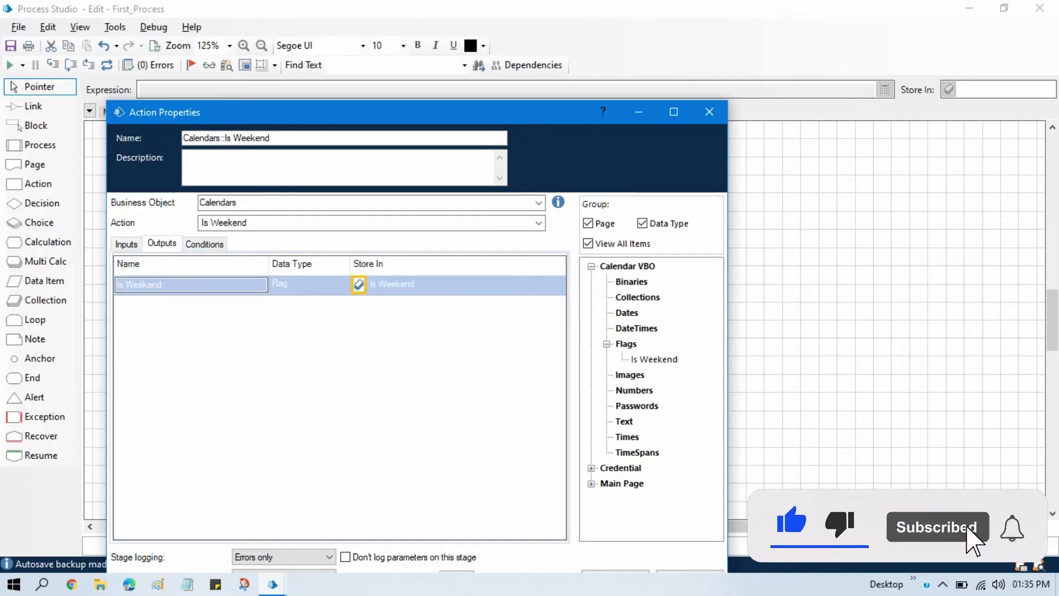
{"action": "left_click_drag", "start_coordinate": [501, 112], "coordinate": [540, 44]}
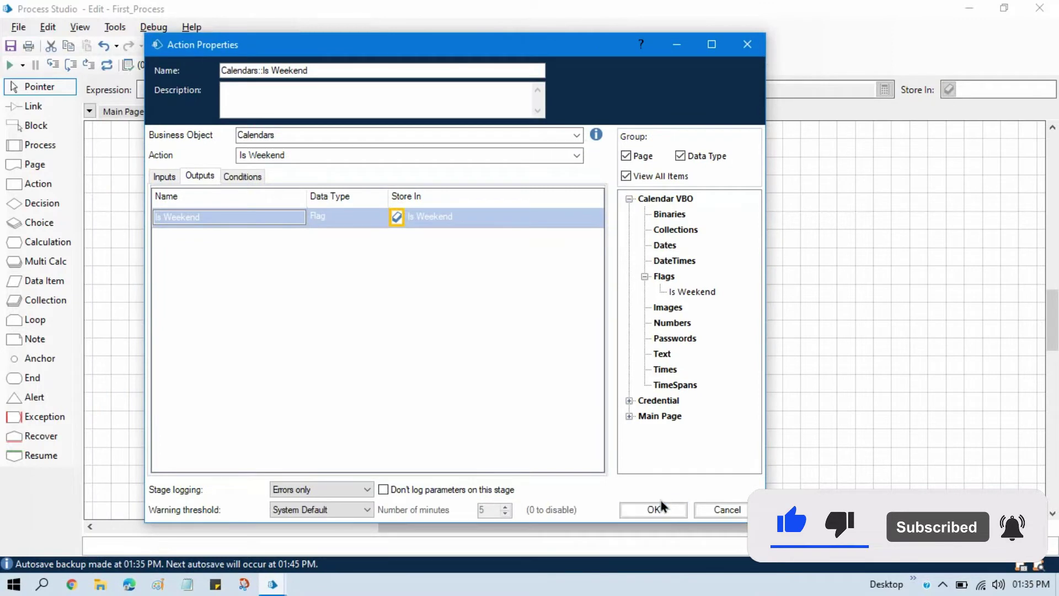
{"action": "left_click", "coordinate": [649, 507]}
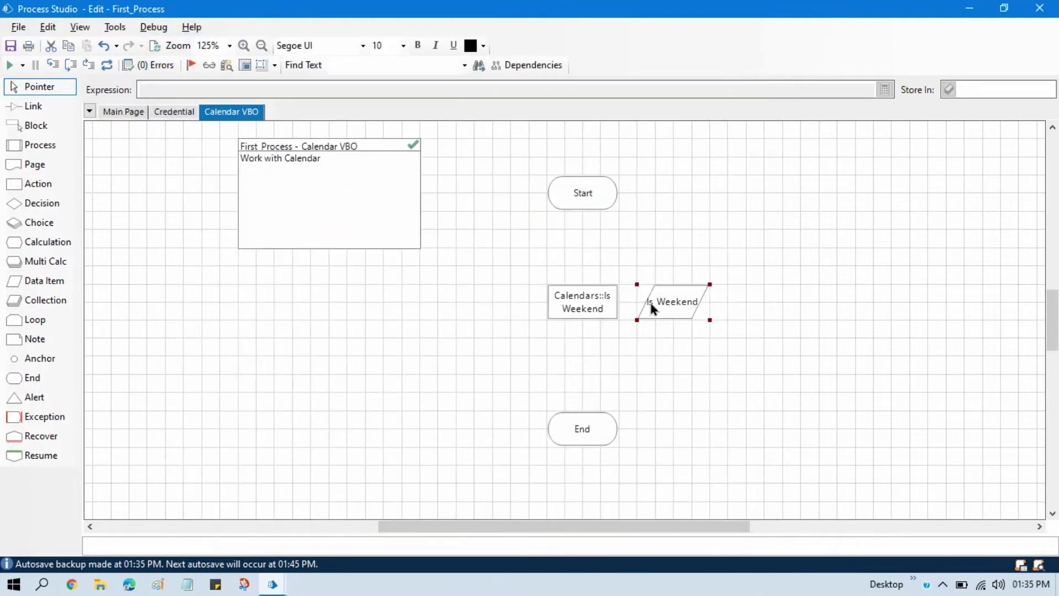
Move the Is Weekend flag left of the flow and link Start to the action to End
{"action": "left_click_drag", "start_coordinate": [651, 303], "coordinate": [306, 286]}
{"action": "left_click", "coordinate": [50, 110]}
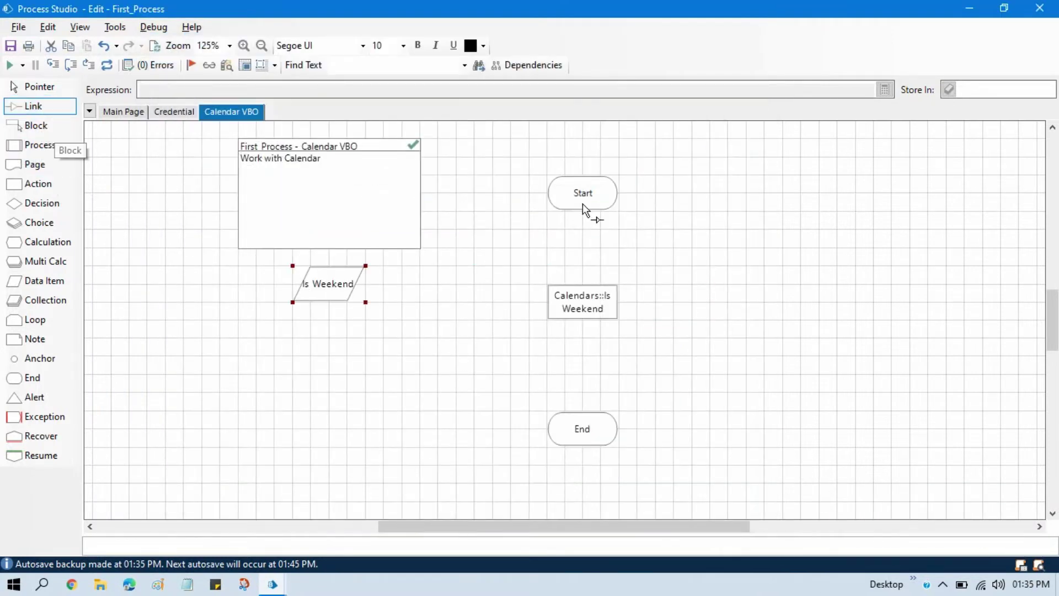
{"action": "left_click_drag", "start_coordinate": [583, 204], "coordinate": [583, 415]}
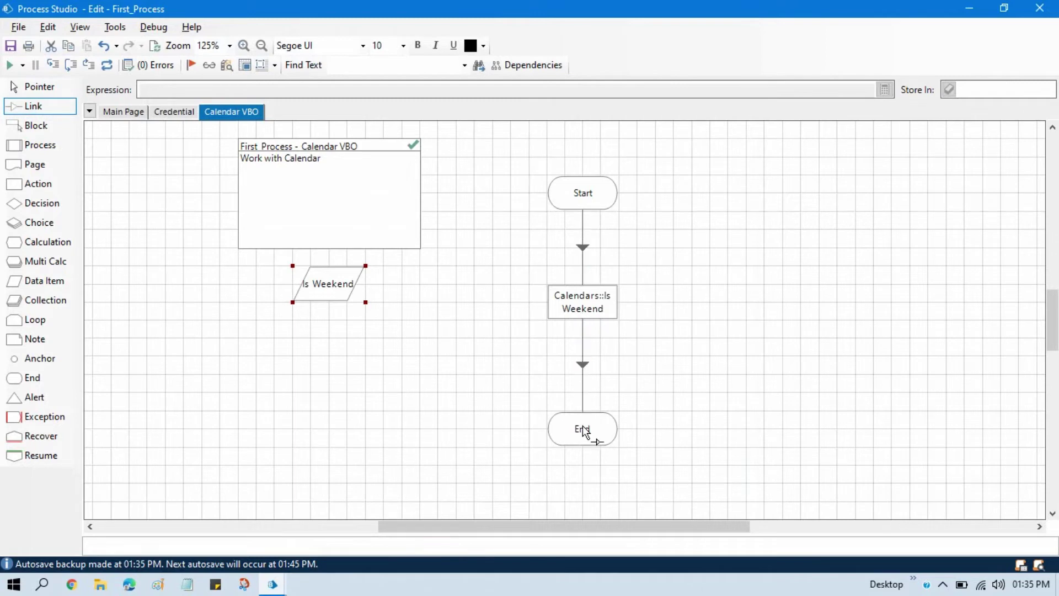
{"action": "left_click", "coordinate": [33, 87]}
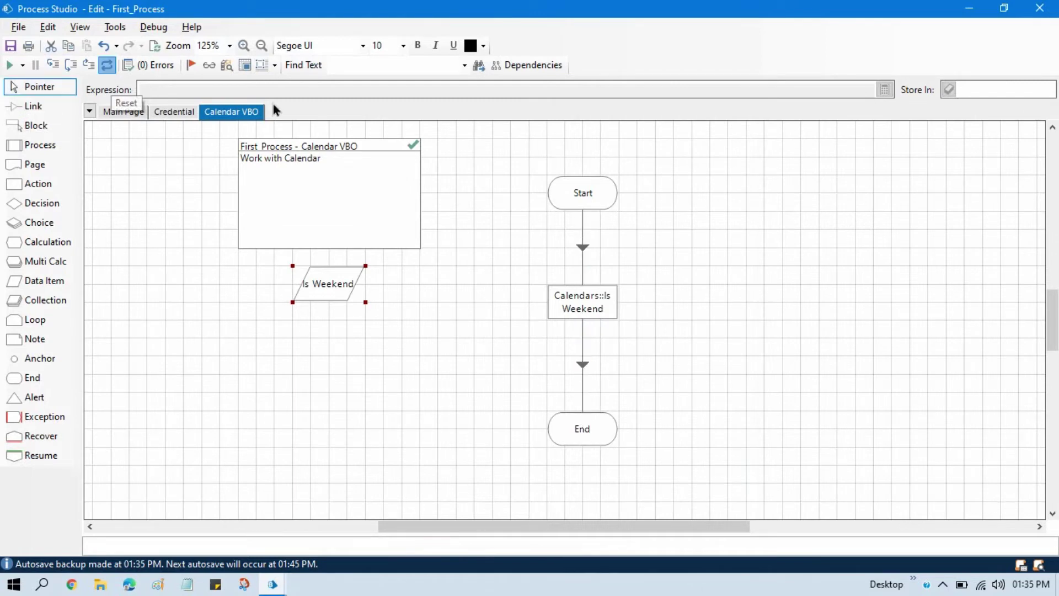
{"action": "right_click", "coordinate": [615, 195]}
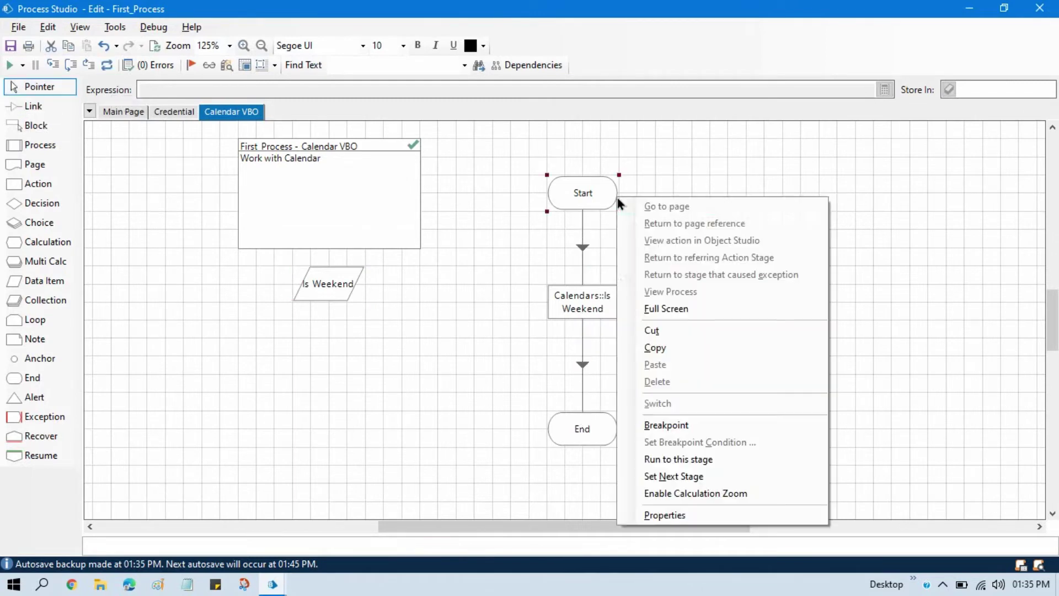
{"action": "left_click", "coordinate": [690, 476]}
{"action": "left_click", "coordinate": [55, 65]}
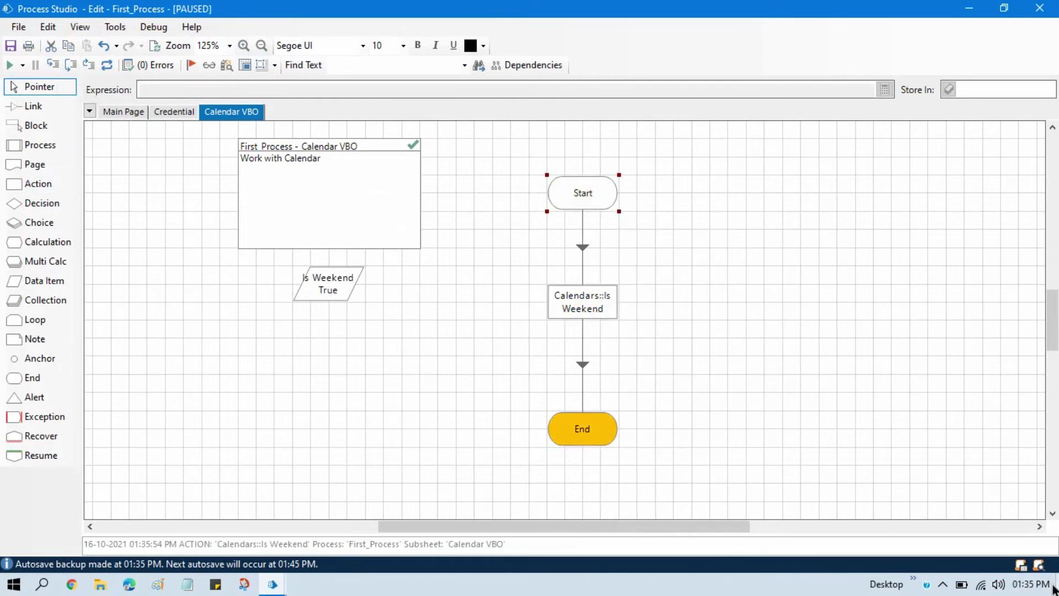
{"action": "left_click", "coordinate": [1031, 583]}
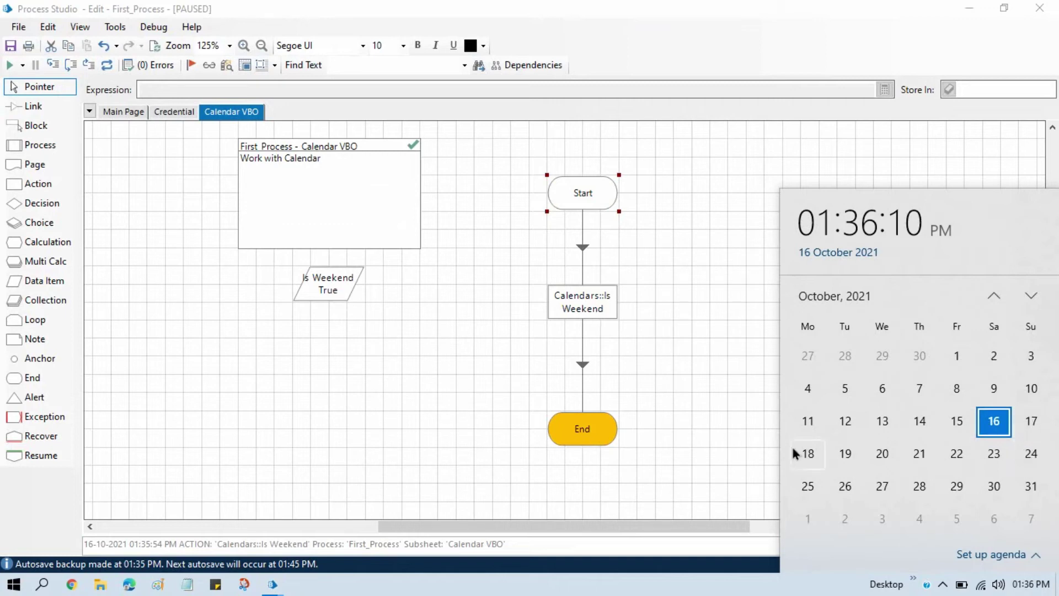
{"action": "left_click", "coordinate": [107, 65]}
Replace the Is Weekend action's Date input Today() with "18-10-2021" and confirm
{"action": "double_click", "coordinate": [579, 317]}
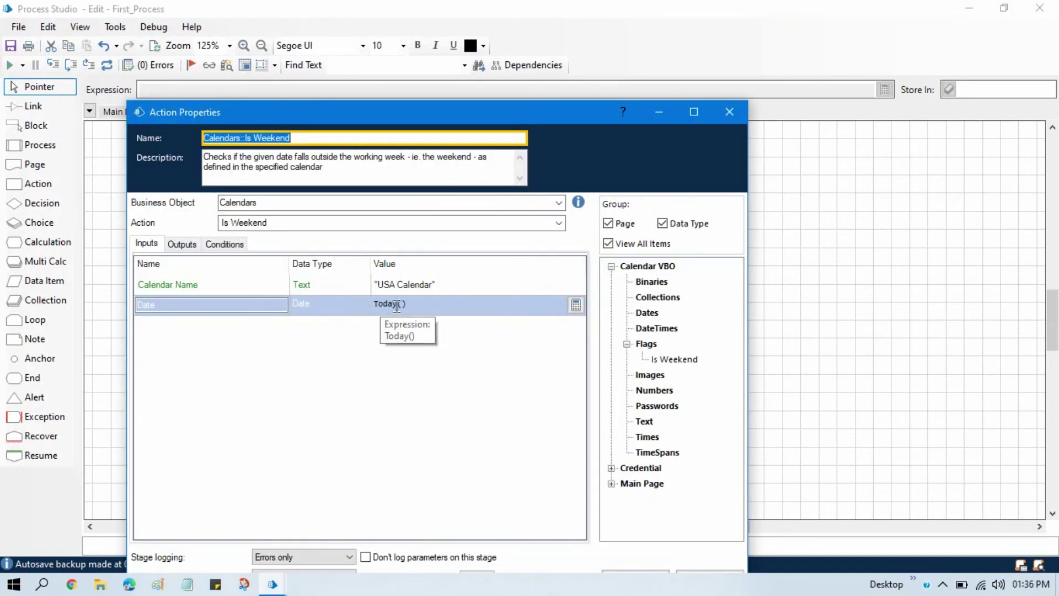
{"action": "left_click", "coordinate": [398, 303]}
{"action": "key", "text": "ctrl+a"}
{"action": "key", "text": "BackSpace"}
{"action": "type", "text": "\""}
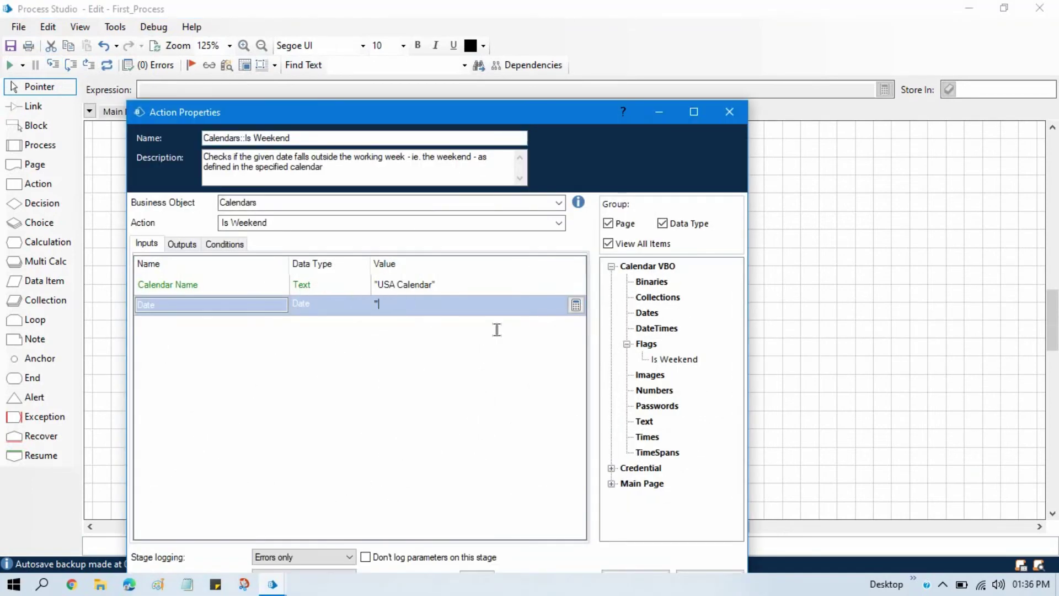
{"action": "type", "text": "18-10"}
{"action": "type", "text": "-2032"}
{"action": "key", "text": "BackSpace"}
{"action": "key", "text": "BackSpace"}
{"action": "type", "text": "21\""}
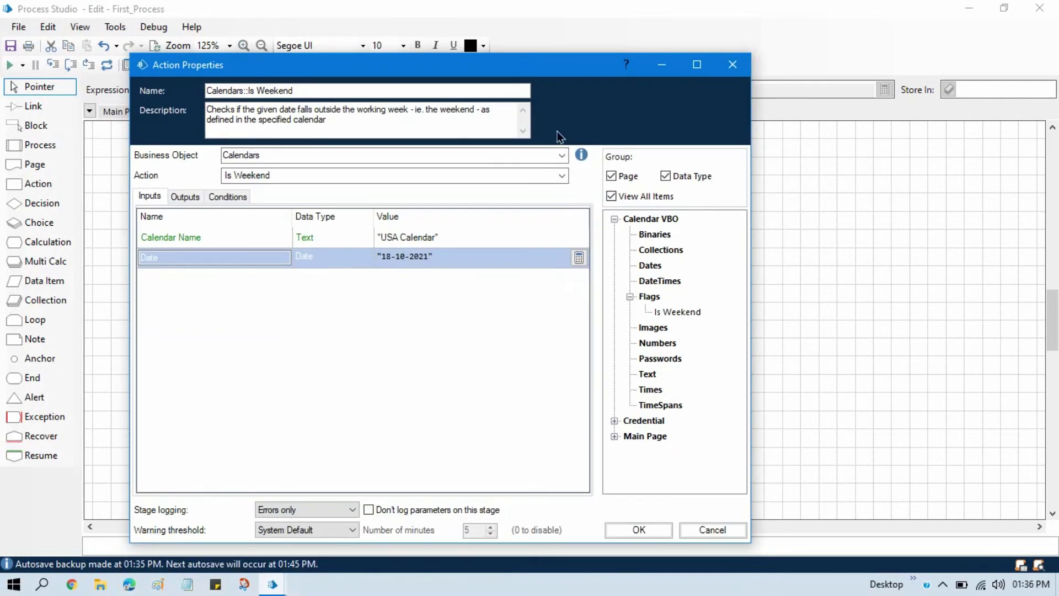
{"action": "left_click", "coordinate": [635, 531]}
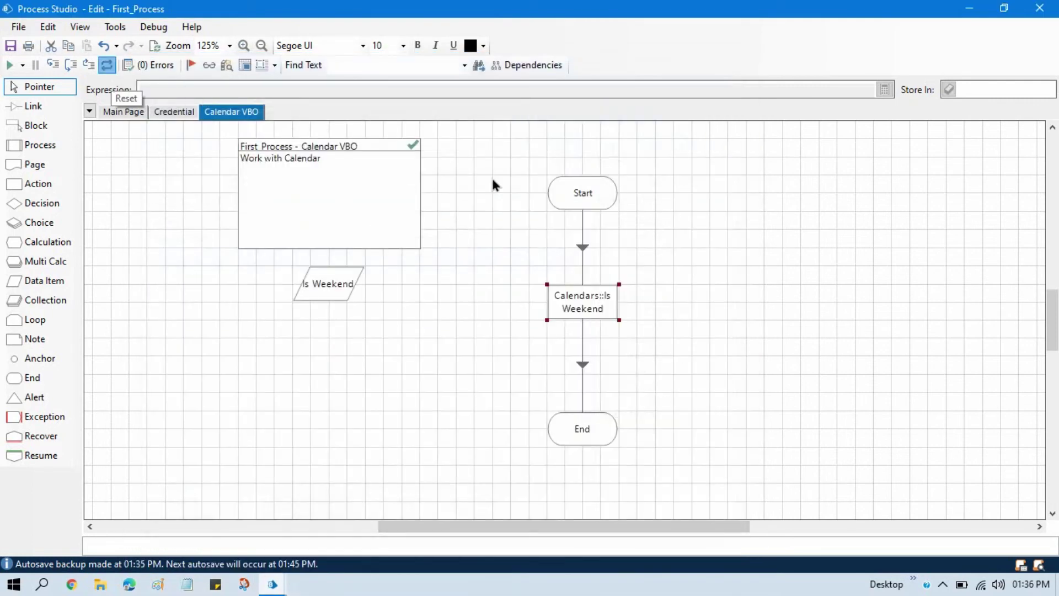
Step the flow from Start so Is Weekend evaluates to False, then switch to the USA Calendar settings
{"action": "right_click", "coordinate": [572, 195]}
{"action": "left_click", "coordinate": [650, 455]}
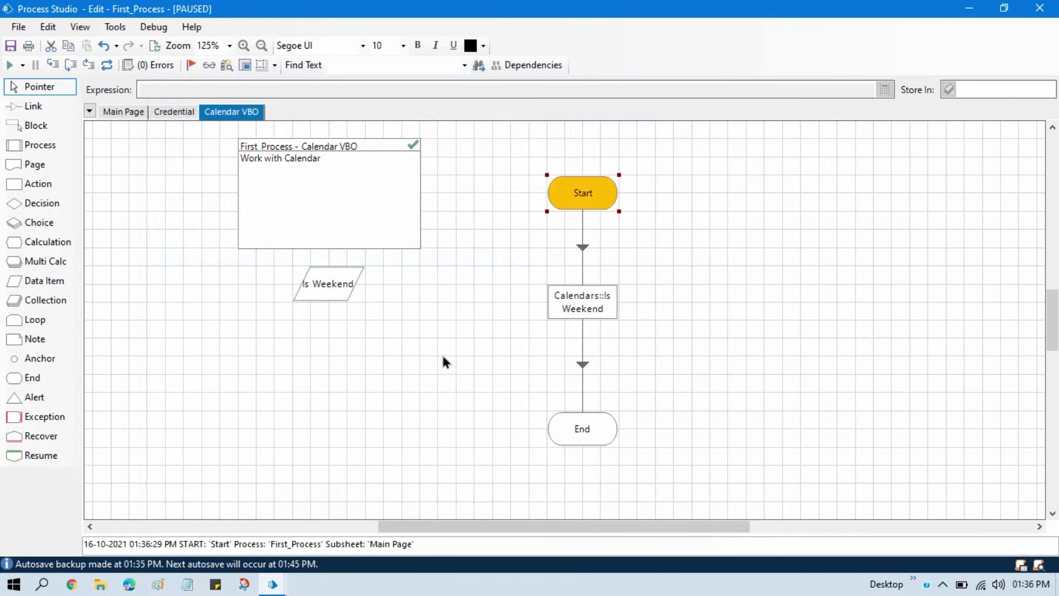
{"action": "left_click", "coordinate": [53, 65]}
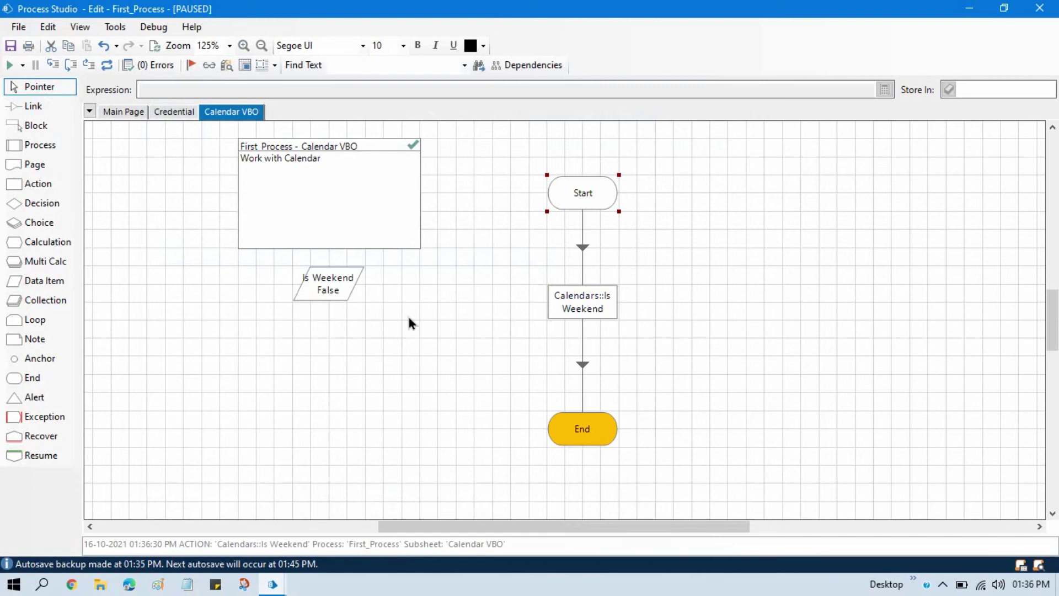
{"action": "key", "text": "alt+Tab"}
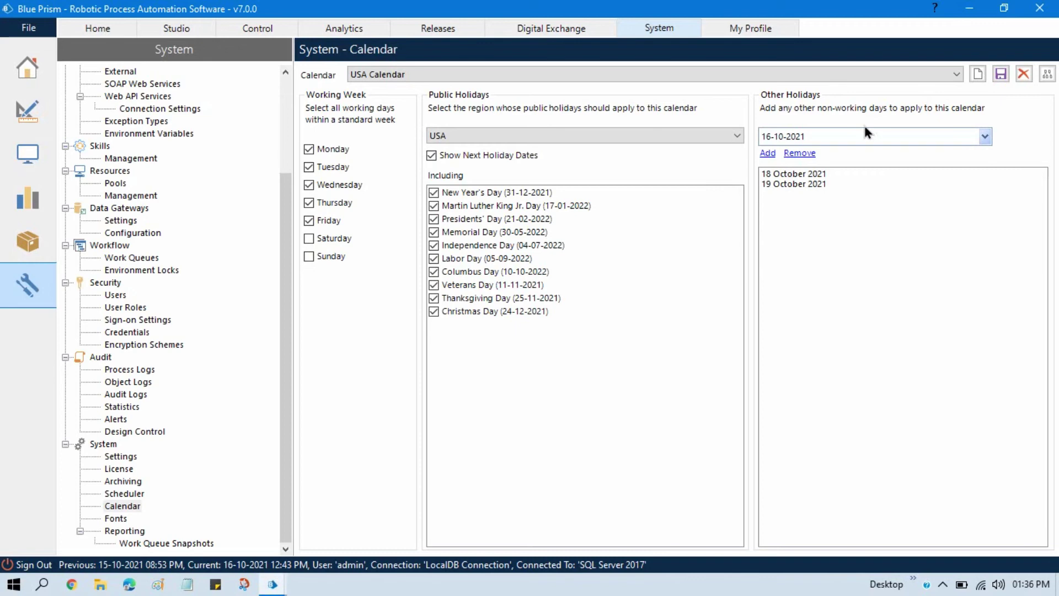
Switch back to the process diagram, where Is Weekend still reads False
{"action": "key", "text": "alt+Tab"}
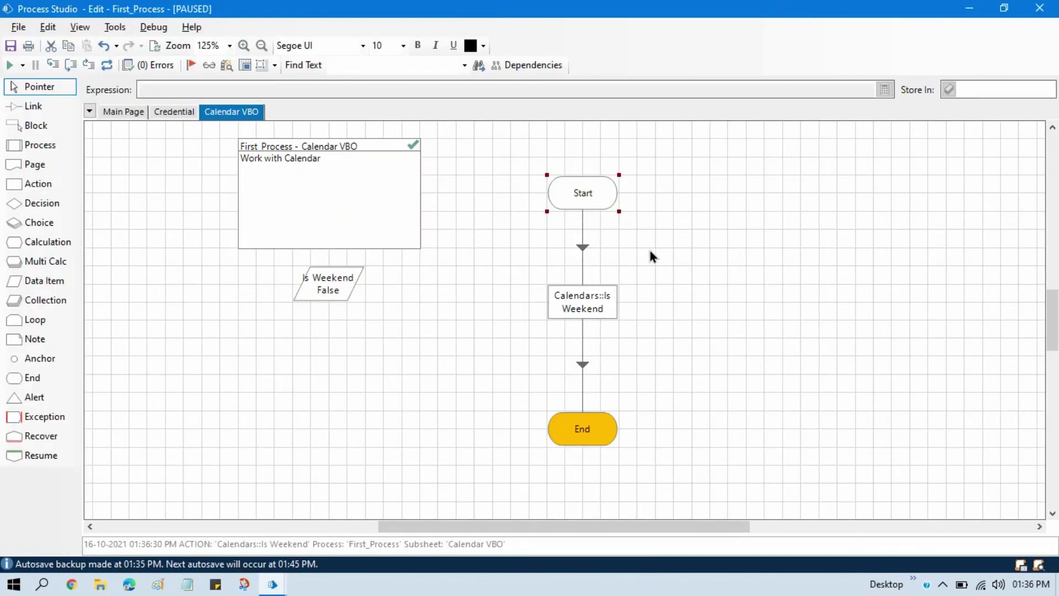